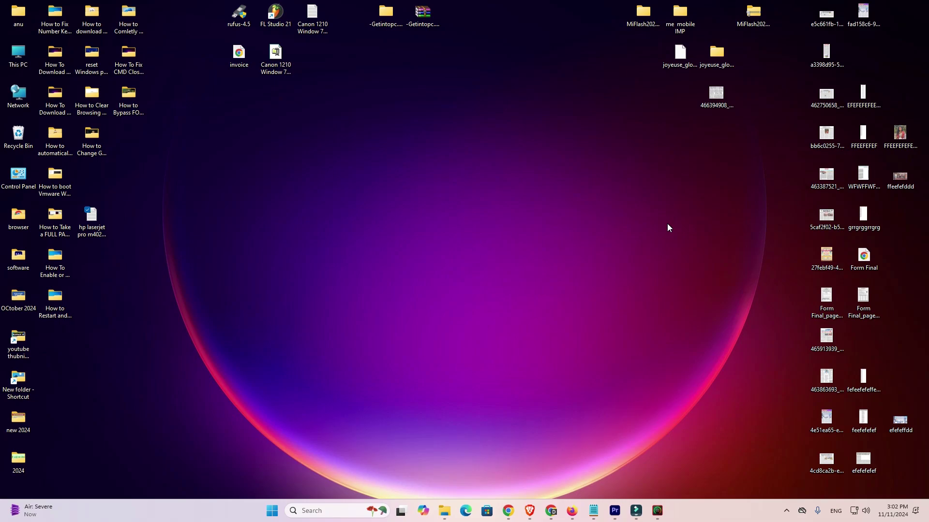
# Step: Download the MEGA 64bit driver folder as 64bit.zip and reveal the finished file in its folder
pyautogui.click(594, 511)
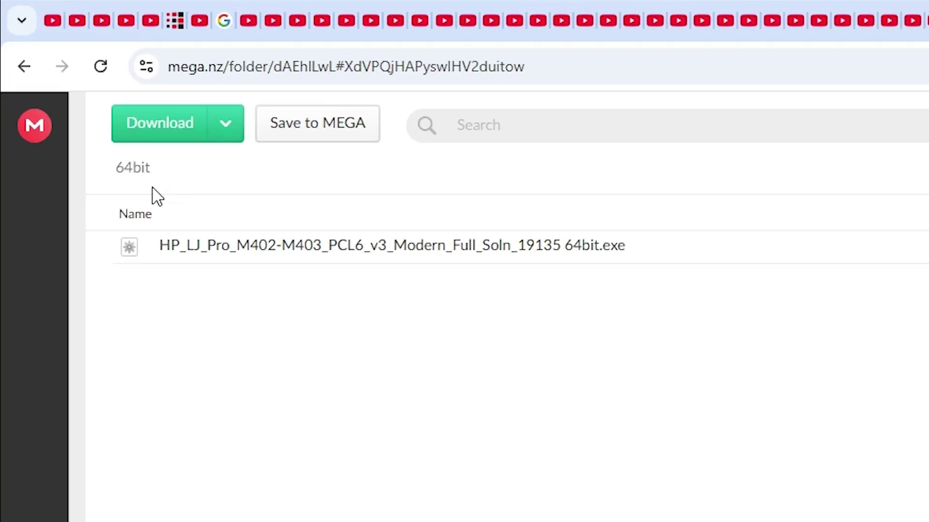
pyautogui.click(226, 124)
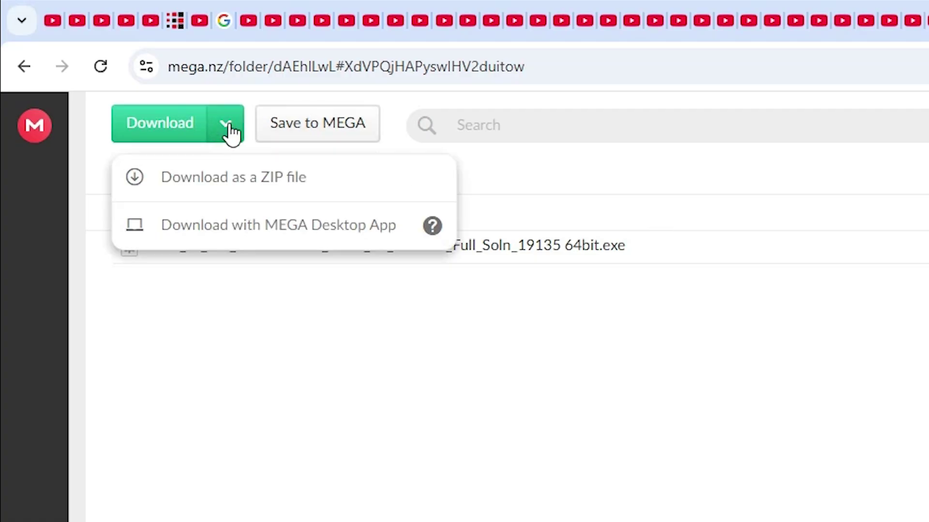
pyautogui.click(239, 177)
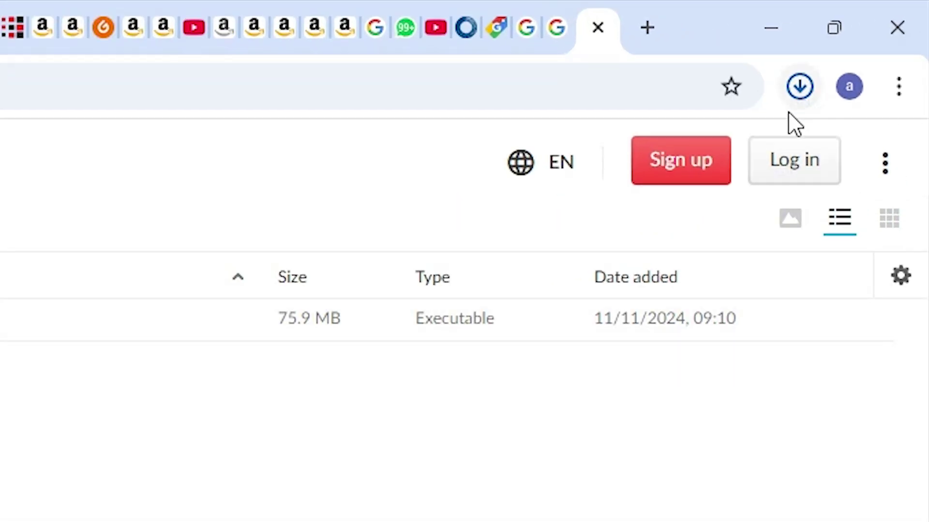
pyautogui.click(799, 89)
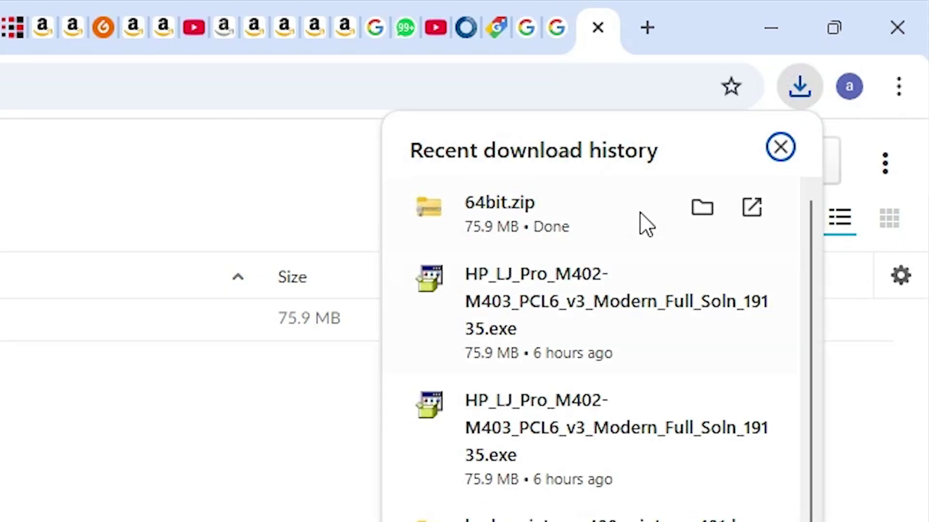
pyautogui.click(704, 209)
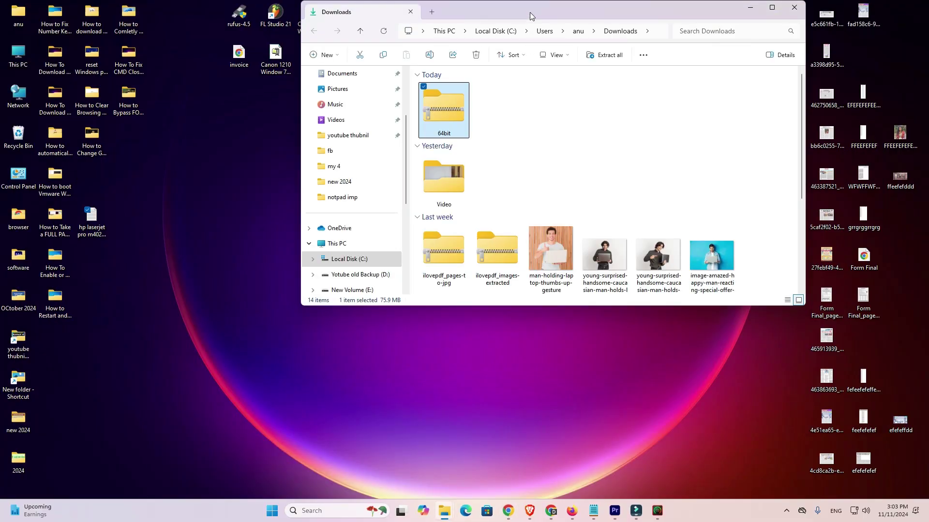
# Step: Move 64bit.zip from Downloads onto the desktop and close the Downloads window
pyautogui.moveTo(531, 15); pyautogui.dragTo(452, 133)
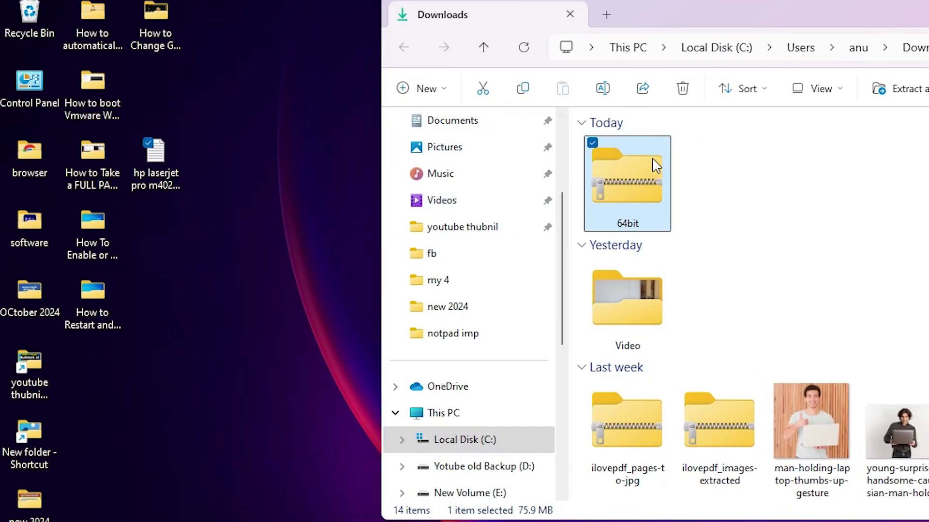
pyautogui.moveTo(661, 177); pyautogui.dragTo(529, 280)
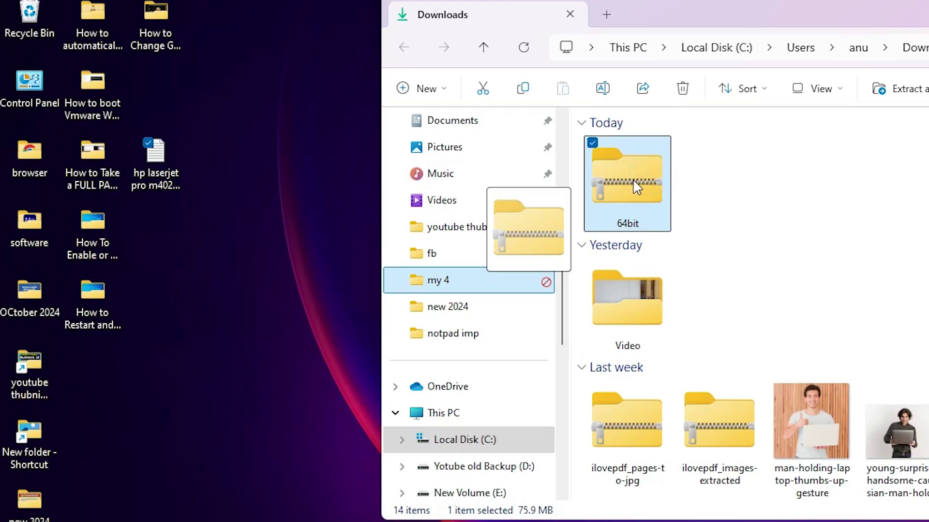
pyautogui.moveTo(684, 181); pyautogui.dragTo(222, 382)
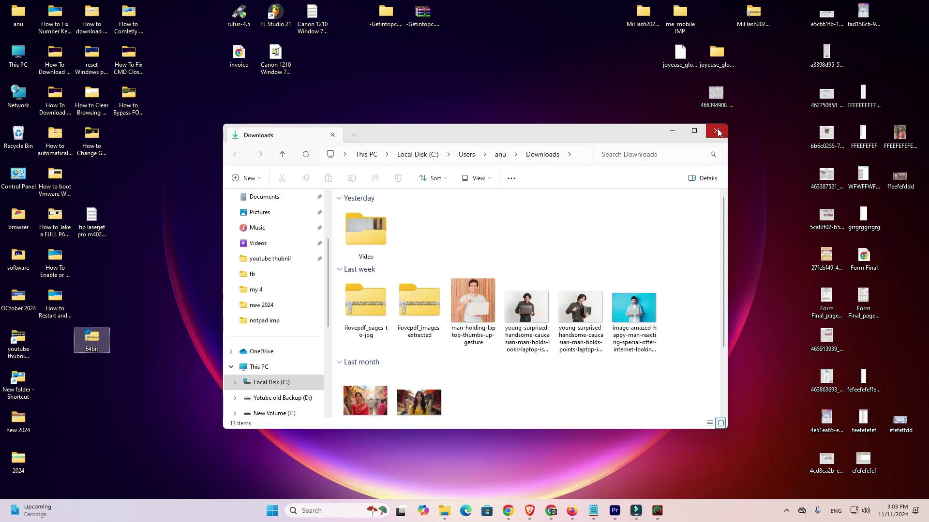
pyautogui.click(717, 128)
pyautogui.moveTo(94, 341); pyautogui.dragTo(55, 348)
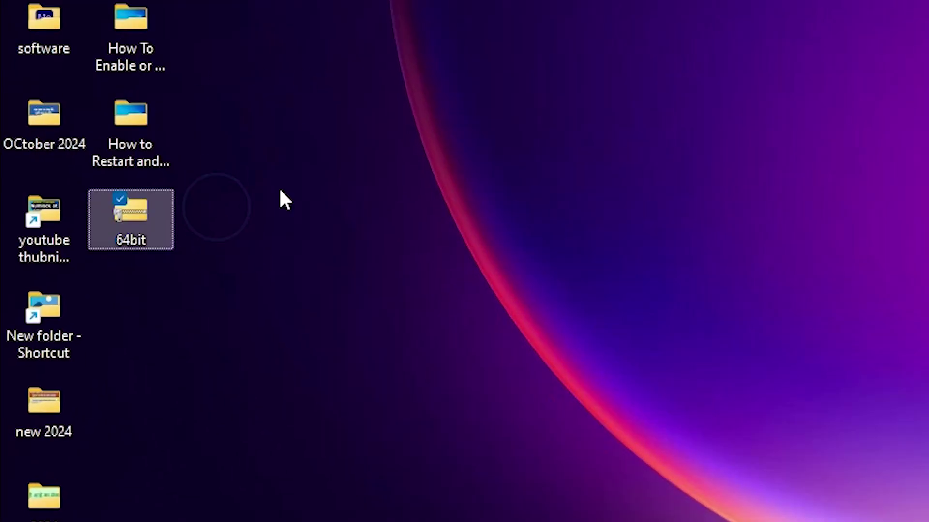
# Step: Extract 64bit.zip on the desktop into a new 64bit folder
pyautogui.rightClick(136, 212)
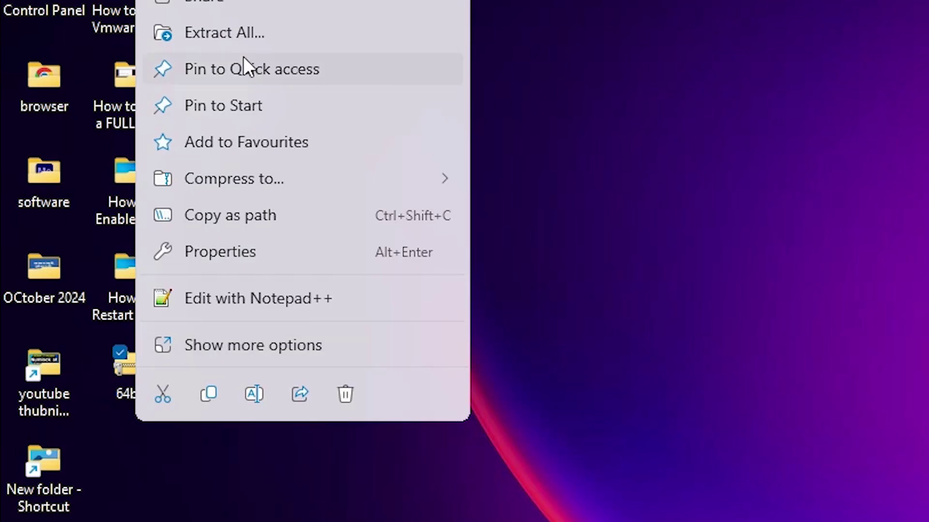
pyautogui.click(242, 344)
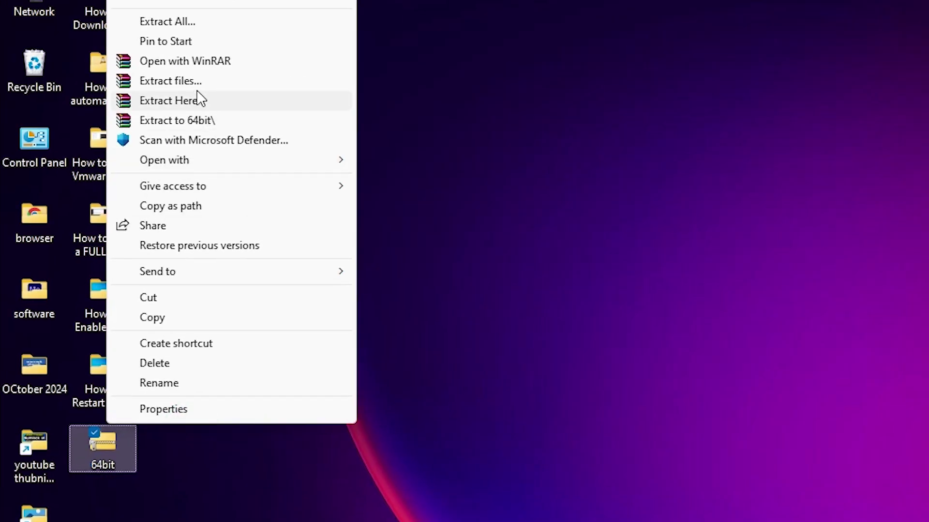
pyautogui.click(193, 86)
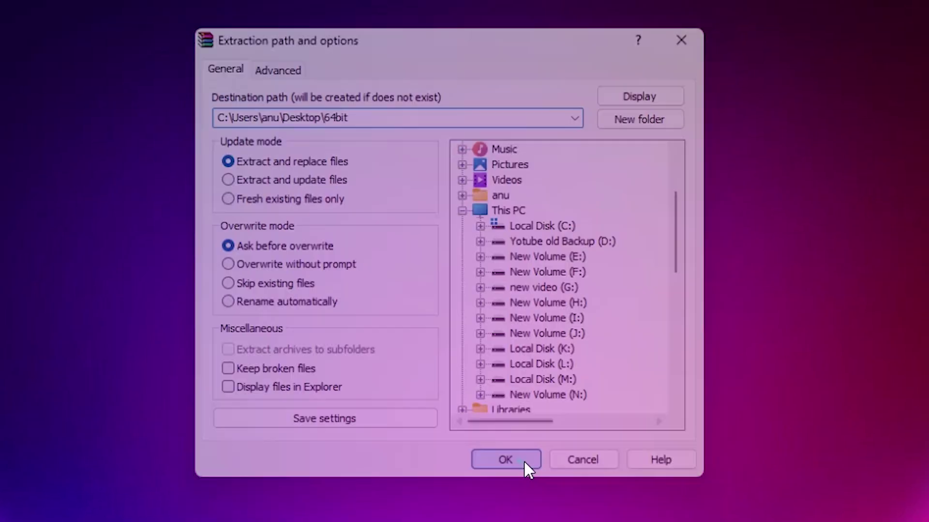
pyautogui.click(523, 460)
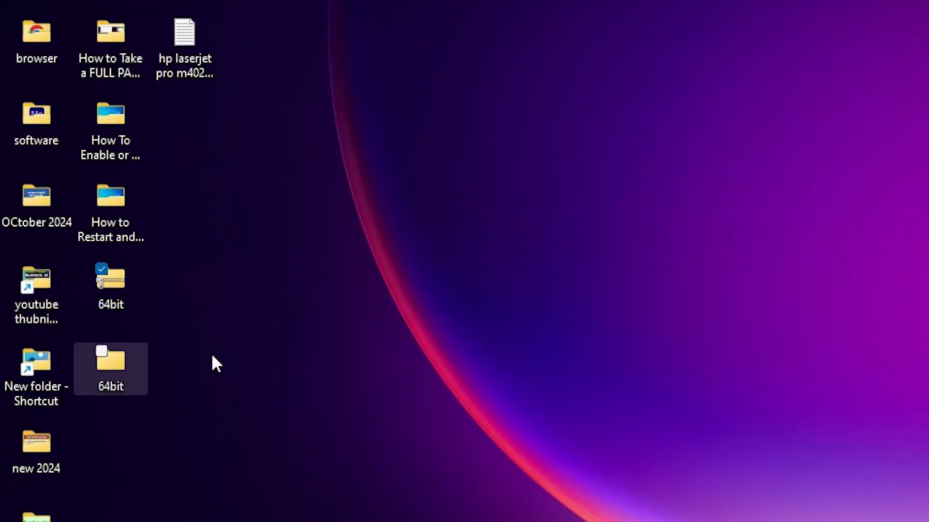
# Step: Open 64bit > 64bit and widen the Name column to show the full HP installer filename
pyautogui.doubleClick(107, 368)
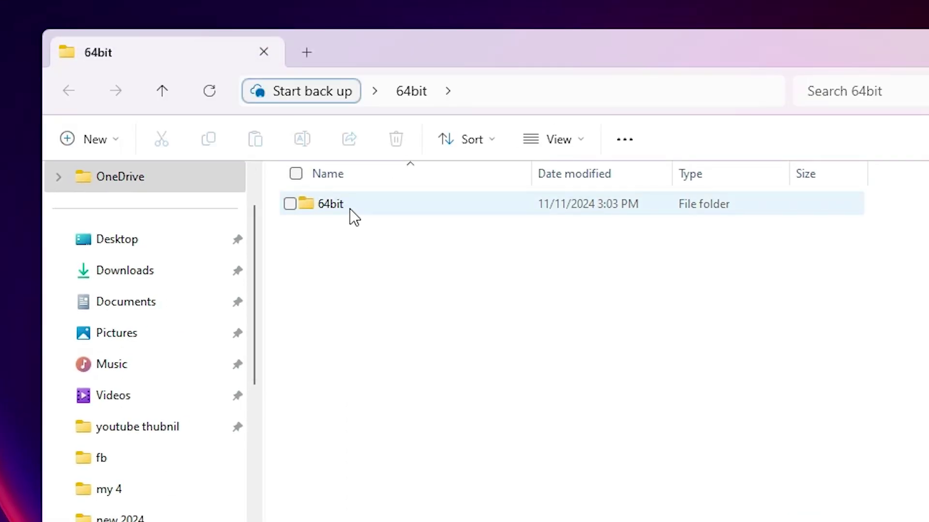
pyautogui.doubleClick(604, 95)
pyautogui.click(349, 208)
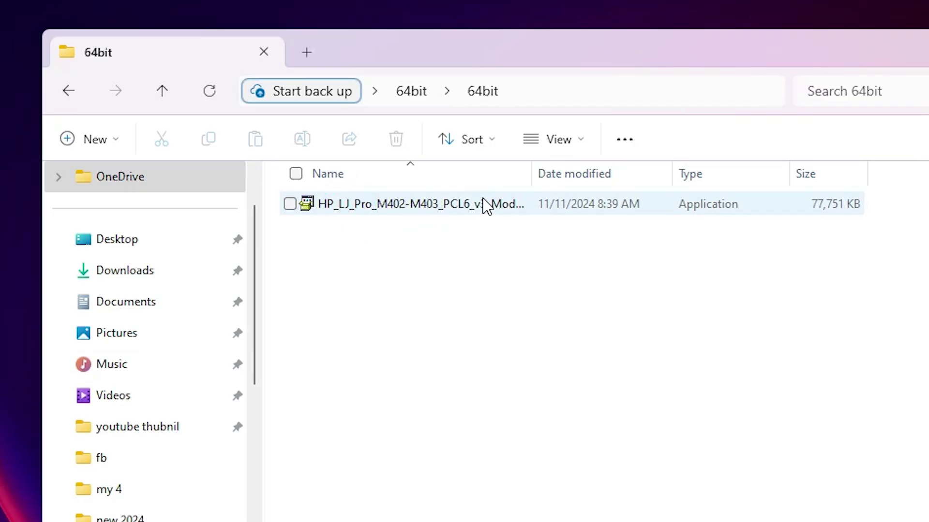
pyautogui.moveTo(533, 185); pyautogui.dragTo(633, 191)
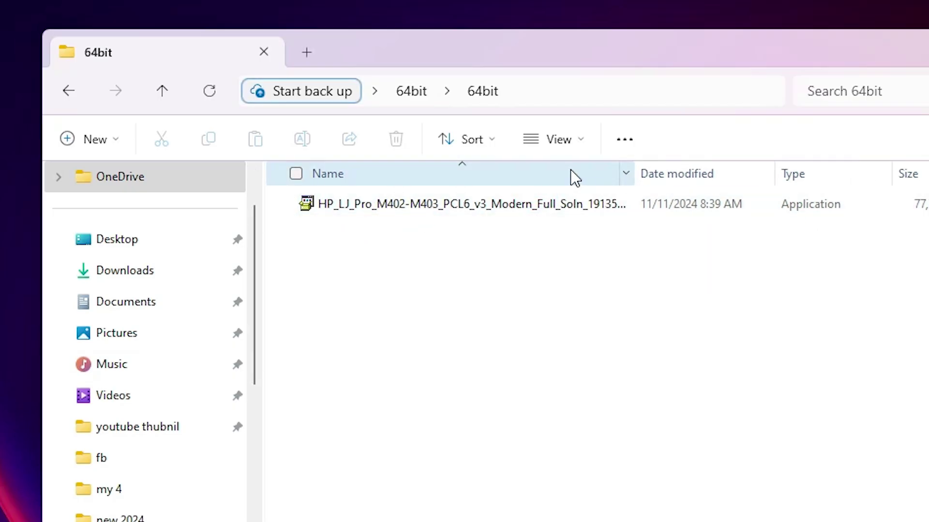
# Step: Extract the HP LaserJet Pro M402-M403 installer into its own folder beside it
pyautogui.click(431, 207)
pyautogui.rightClick(431, 206)
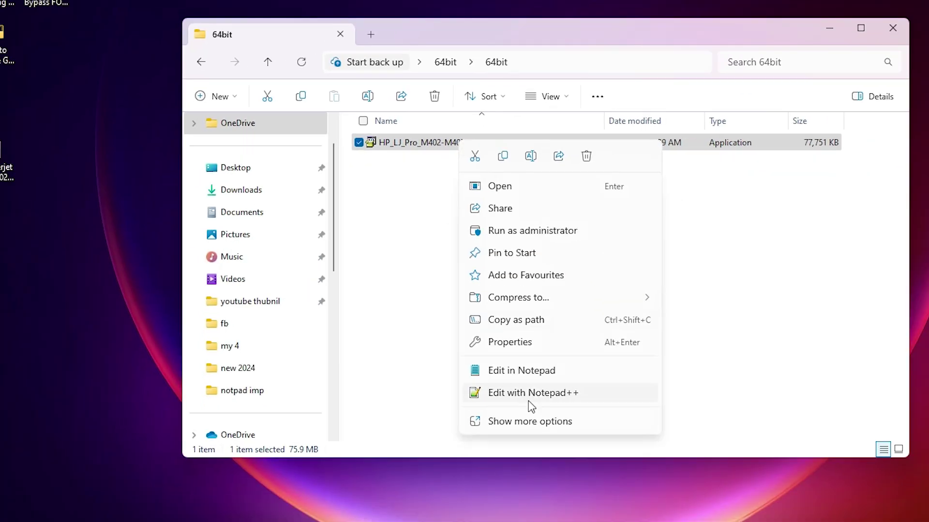
pyautogui.click(520, 422)
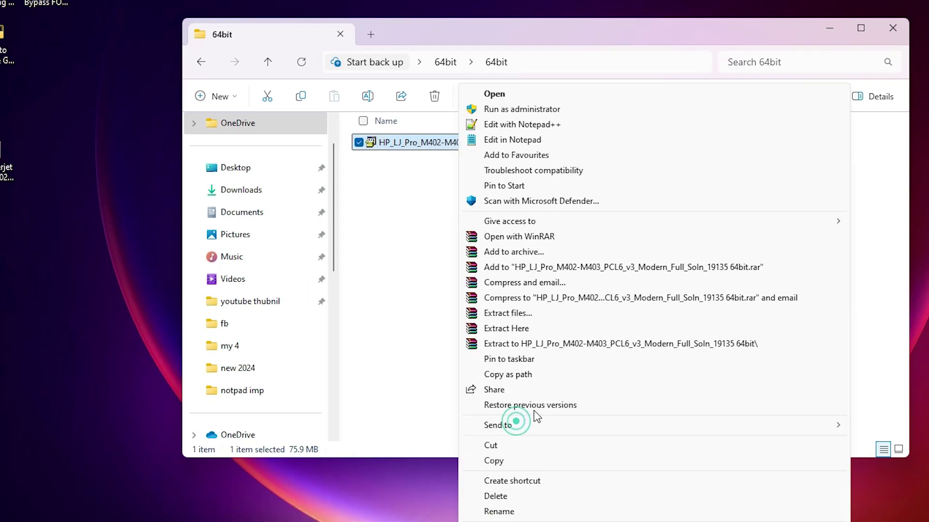
pyautogui.click(507, 314)
pyautogui.click(573, 344)
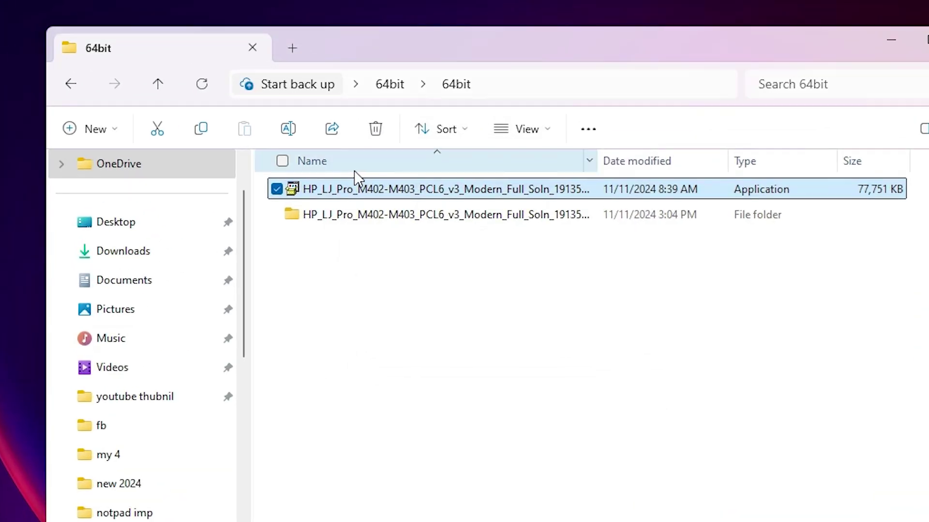
# Step: Browse the extracted HP_LJ_Pro driver folder's files, then close File Explorer
pyautogui.doubleClick(450, 216)
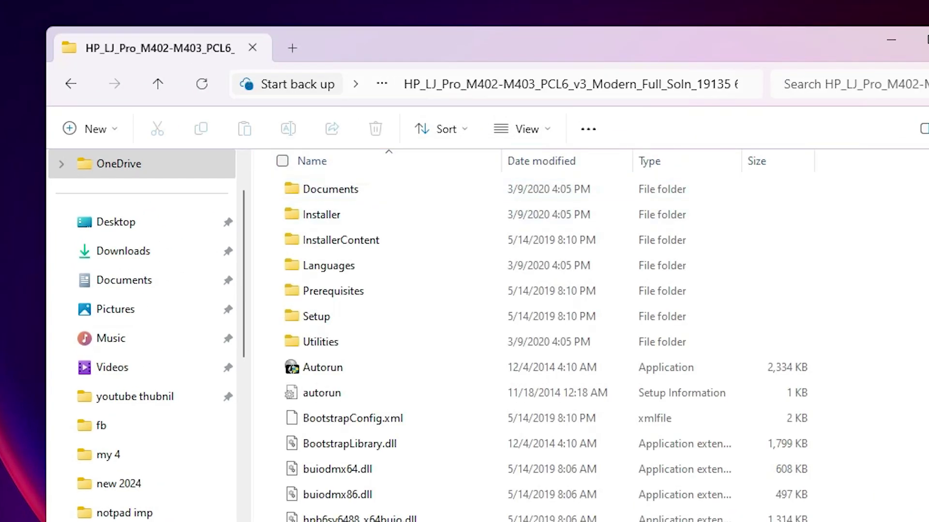
pyautogui.scroll(-12, 353, 516)
pyautogui.scroll(12, 353, 516)
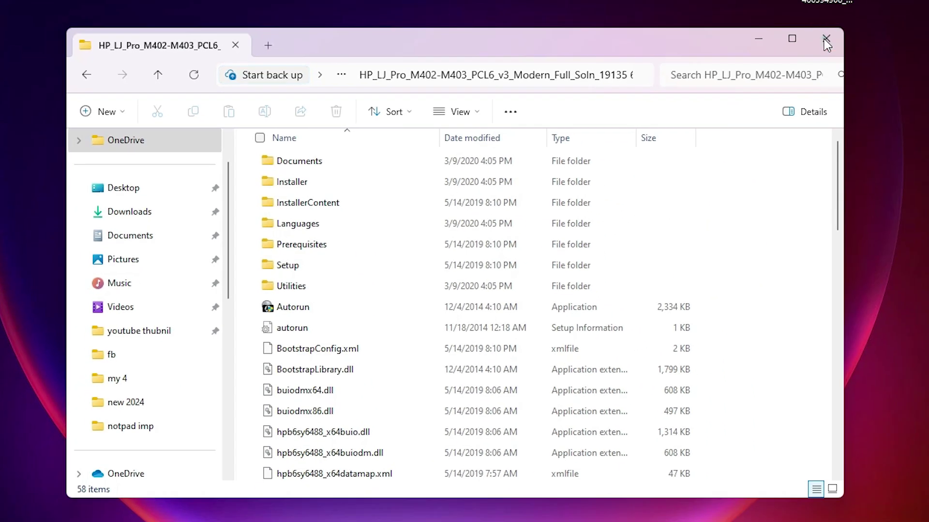
pyautogui.click(823, 39)
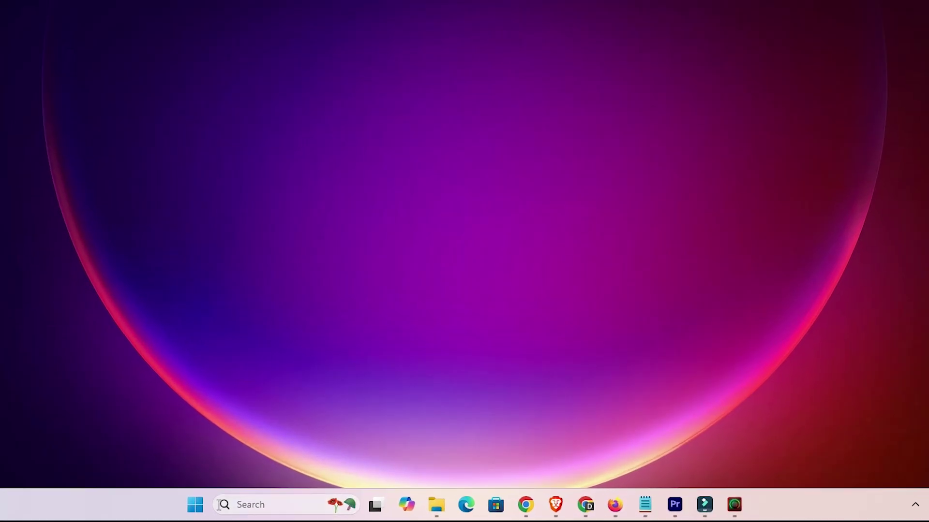
# Step: Open Printers & scanners via a 'pr' search and start adding an unlisted printer manually
pyautogui.click(196, 505)
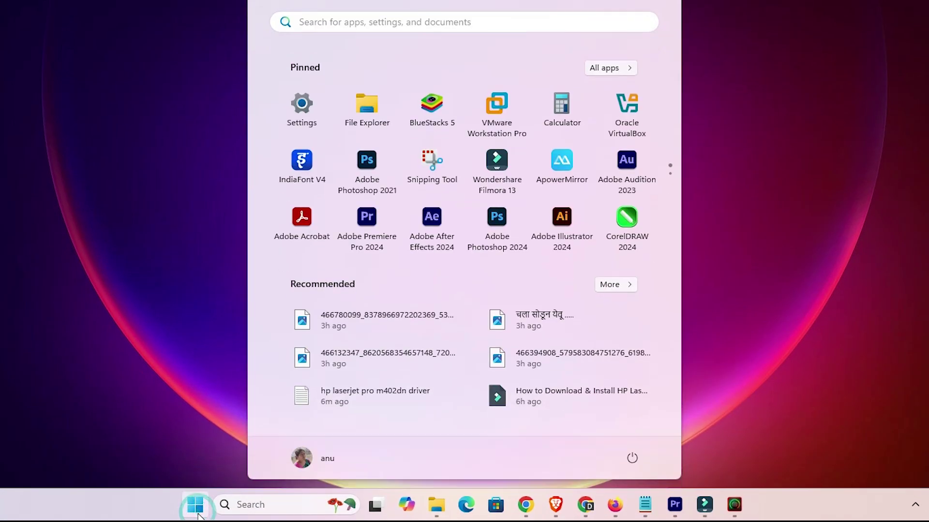
pyautogui.write('printers & scanners')
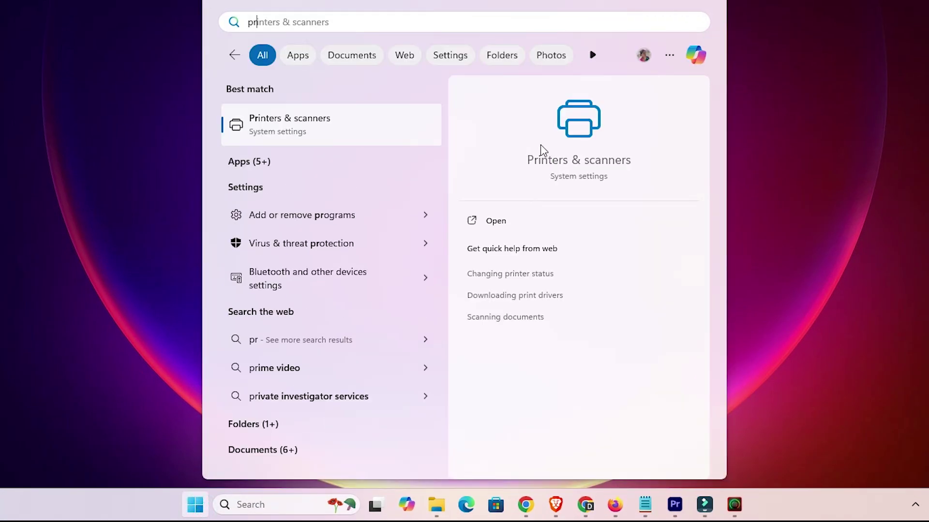
pyautogui.click(334, 123)
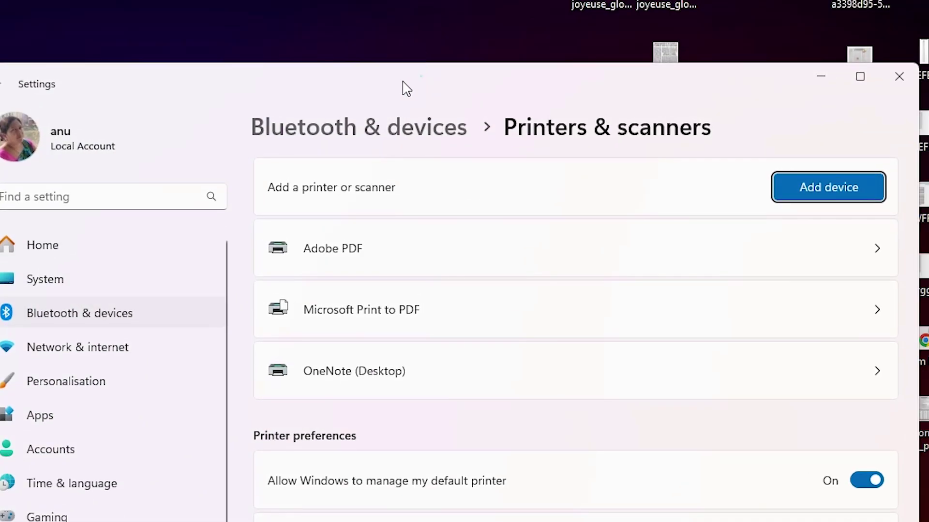
pyautogui.moveTo(420, 78); pyautogui.dragTo(205, 114)
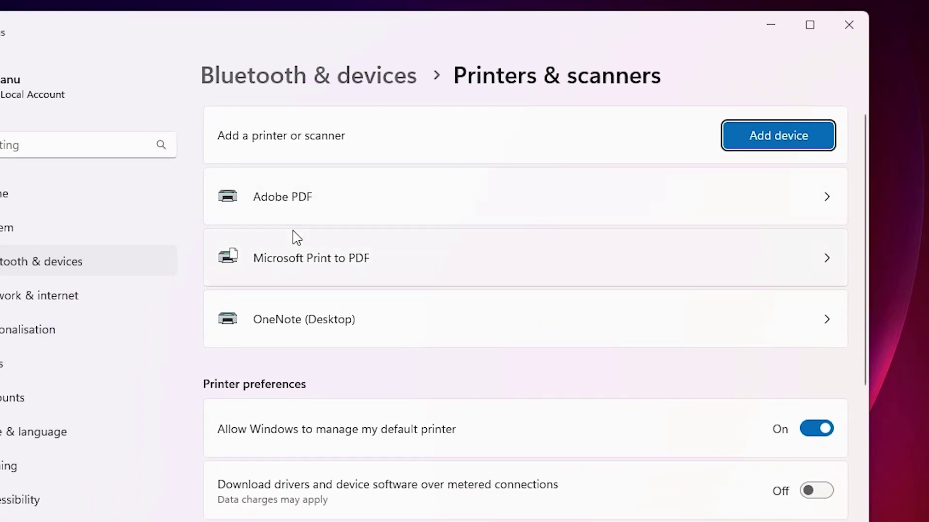
pyautogui.click(763, 138)
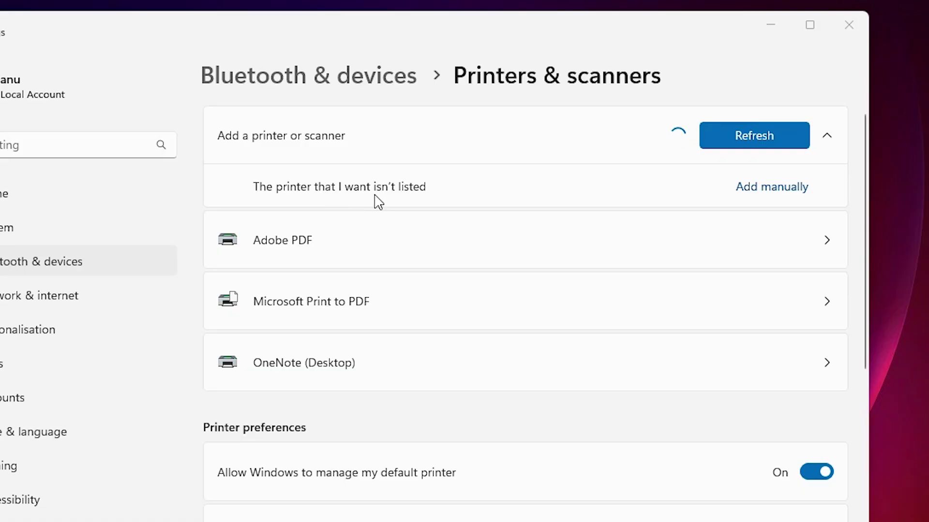
pyautogui.click(756, 191)
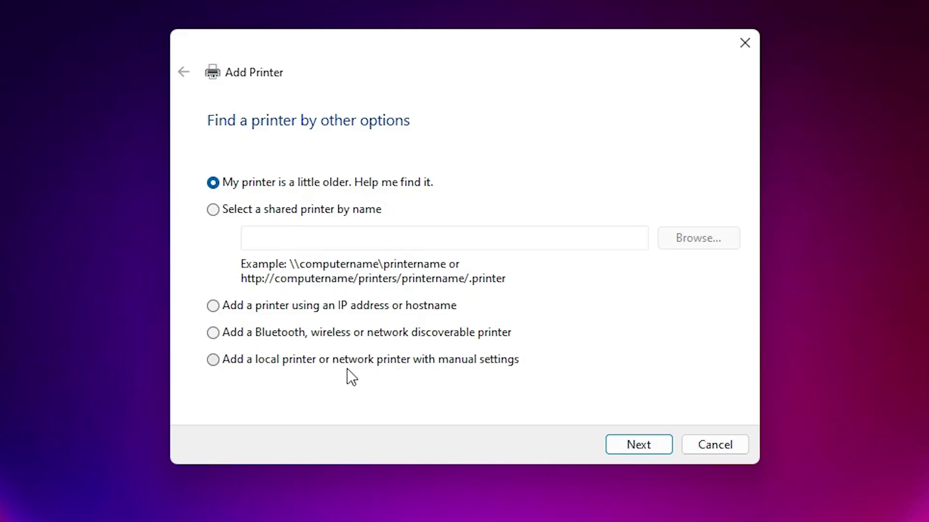
# Step: Choose 'Add a local printer or network printer with manual settings' and continue
pyautogui.click(416, 365)
pyautogui.click(630, 453)
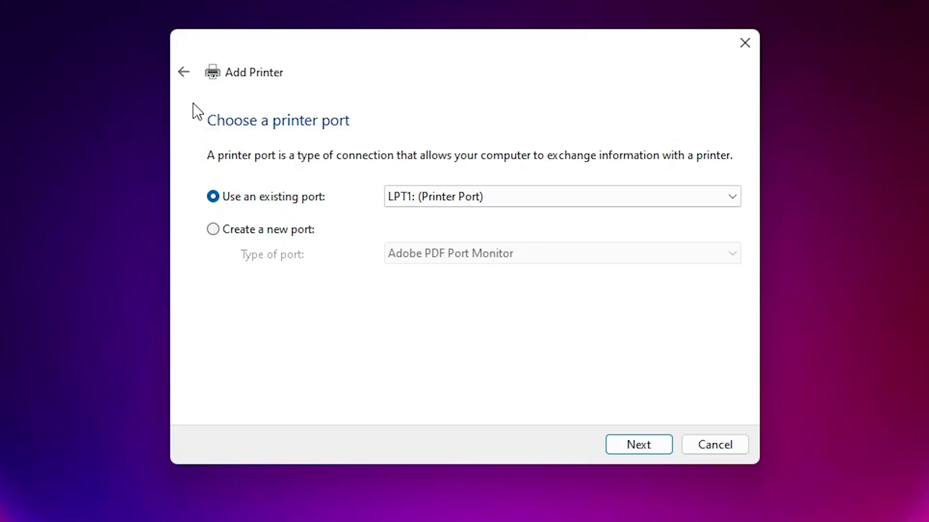
# Step: Select the existing port USB_001 (Local Port) for the printer
pyautogui.click(465, 196)
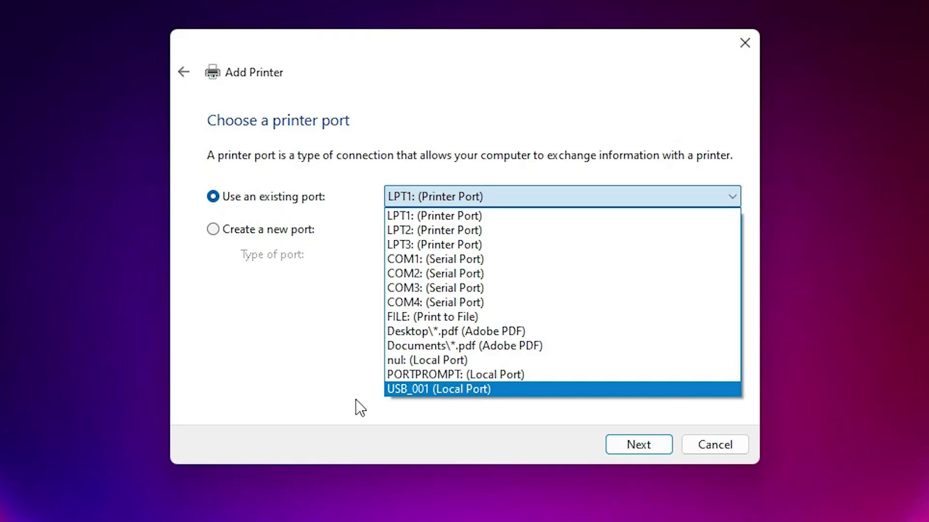
pyautogui.click(504, 389)
# Step: Start installing the driver from disk and browse to the Desktop
pyautogui.click(631, 445)
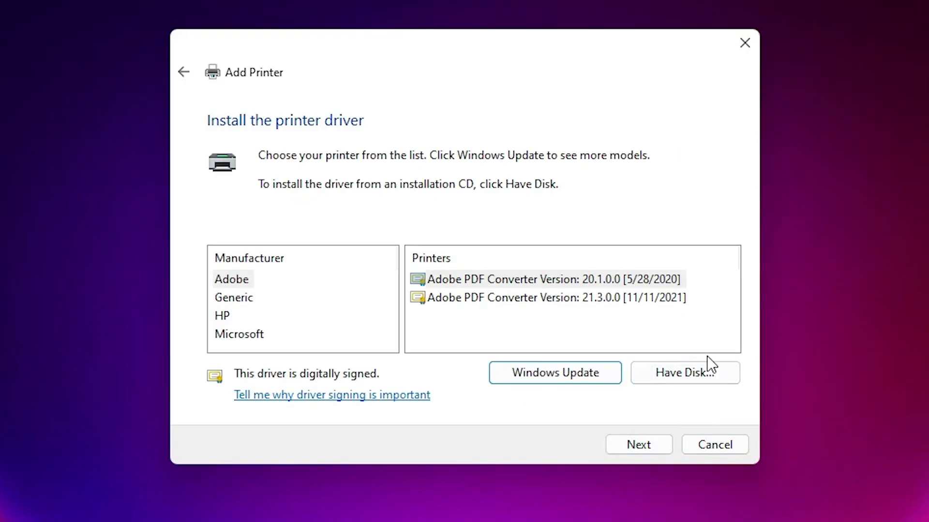
pyautogui.click(695, 374)
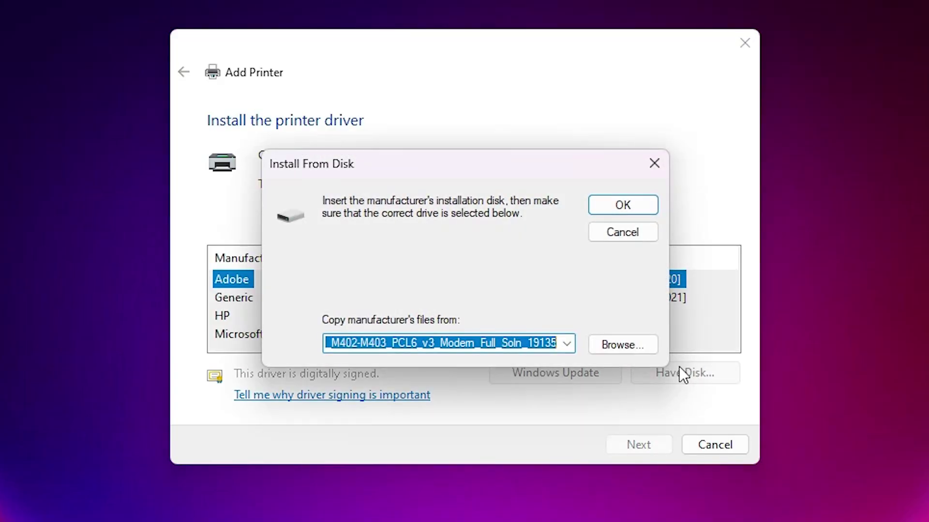
pyautogui.click(640, 339)
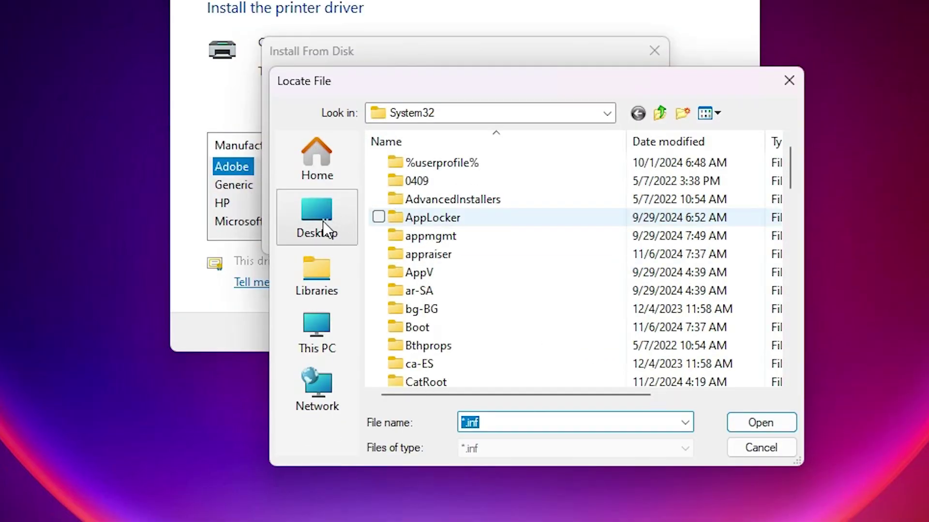
pyautogui.click(322, 231)
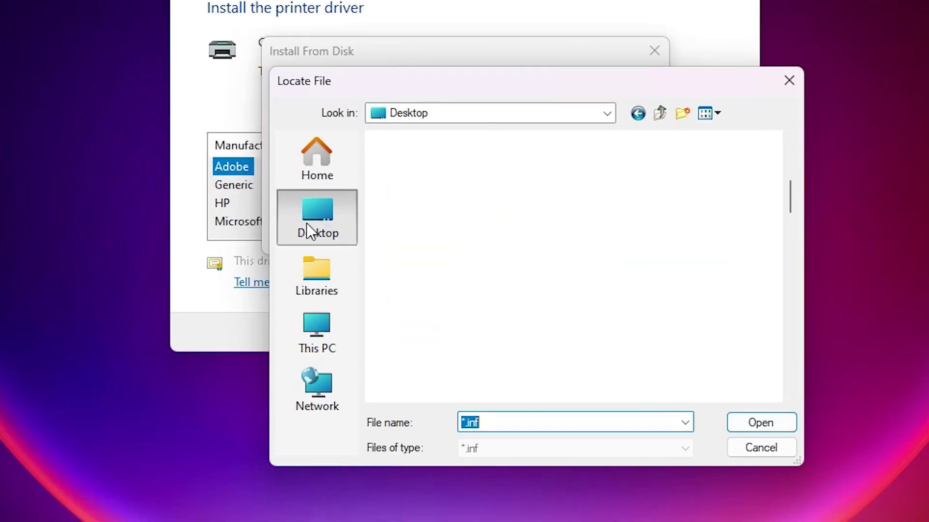
pyautogui.scroll(-5, 500, 309)
pyautogui.click(478, 242)
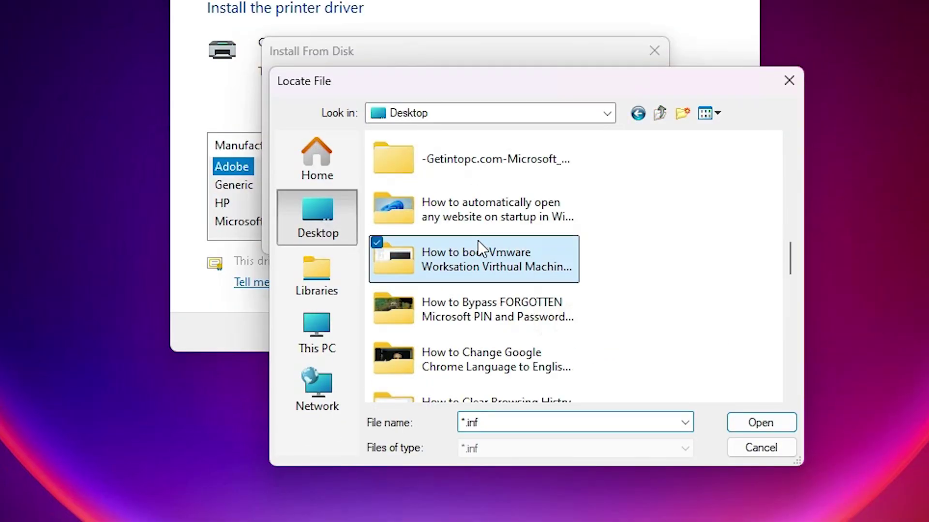
pyautogui.press('Home')
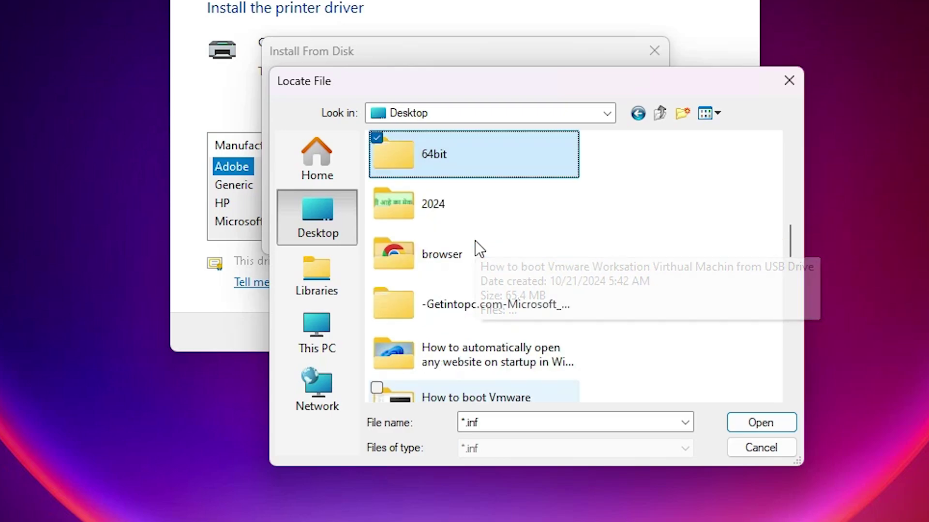
# Step: Open 64bit > 64bit > HP_LJ_Pro and pick hpdo602a_x64.inf as the driver file
pyautogui.doubleClick(462, 162)
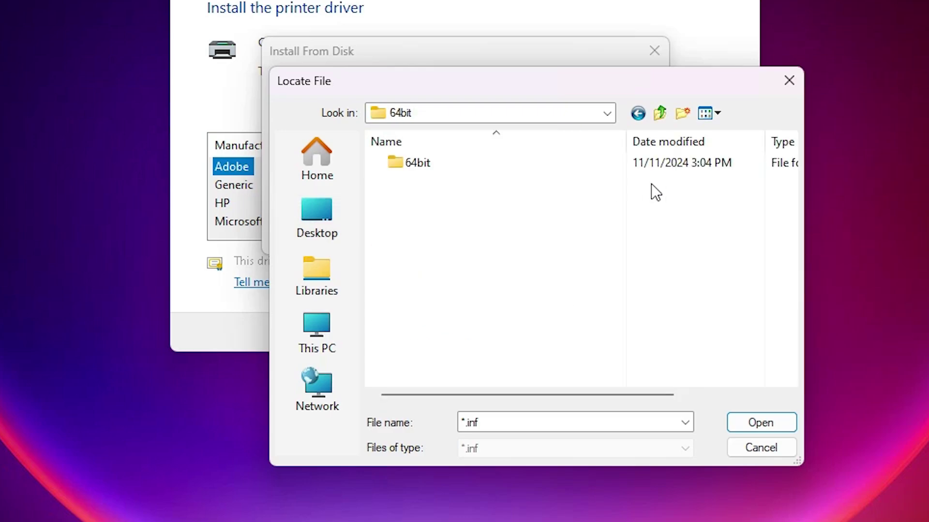
pyautogui.doubleClick(460, 162)
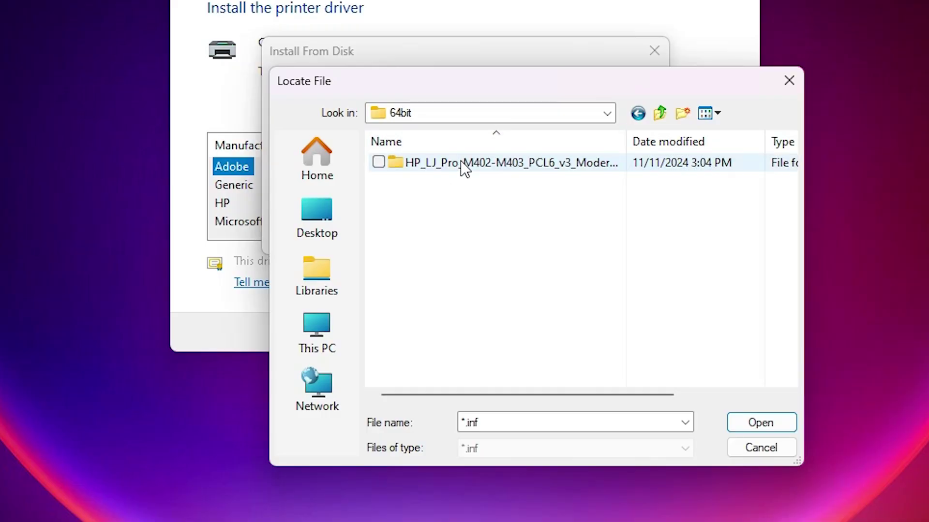
pyautogui.doubleClick(460, 163)
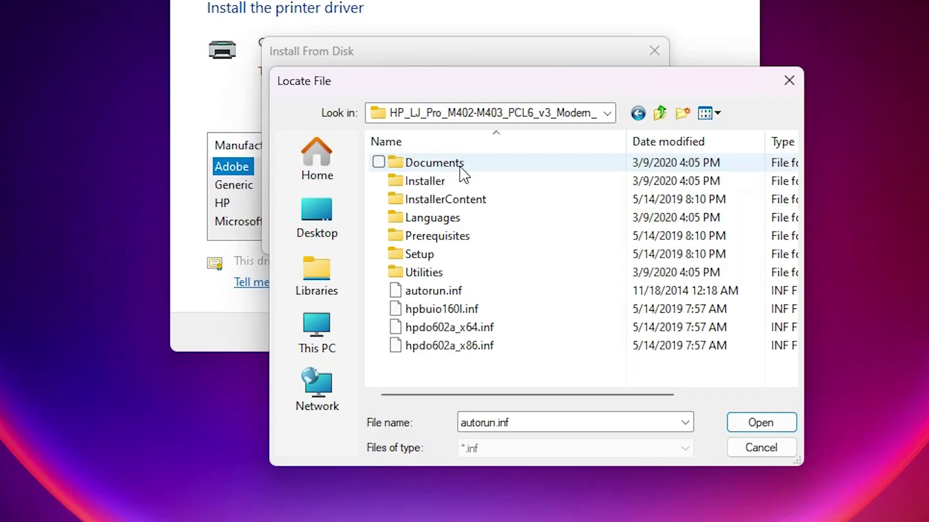
pyautogui.click(444, 293)
pyautogui.click(444, 328)
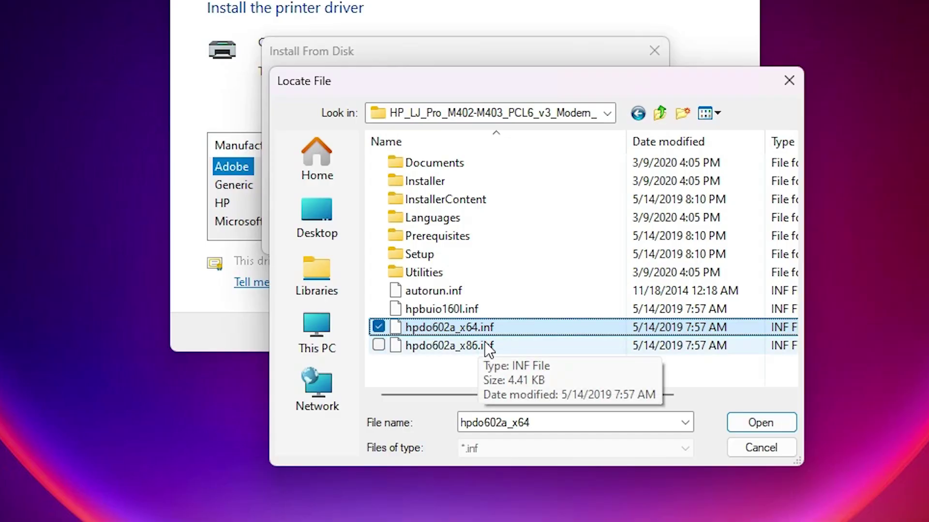
pyautogui.click(482, 326)
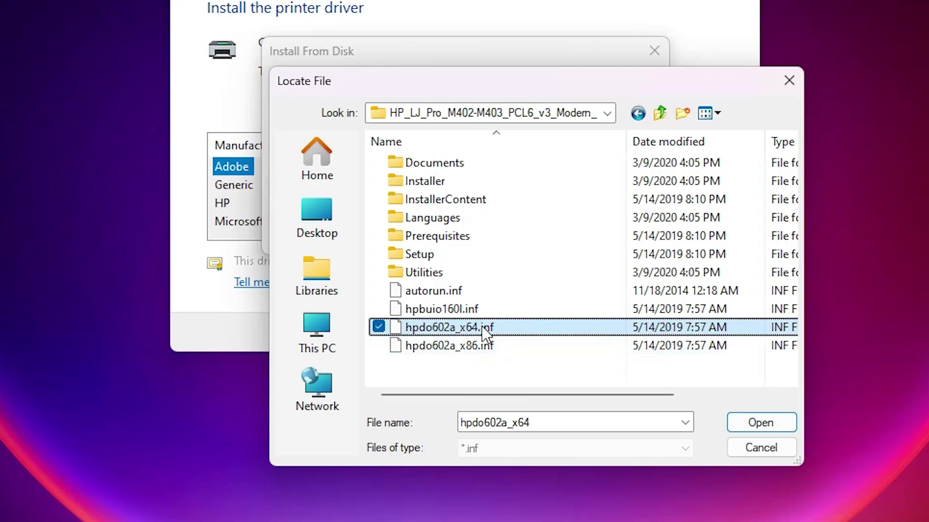
pyautogui.click(398, 332)
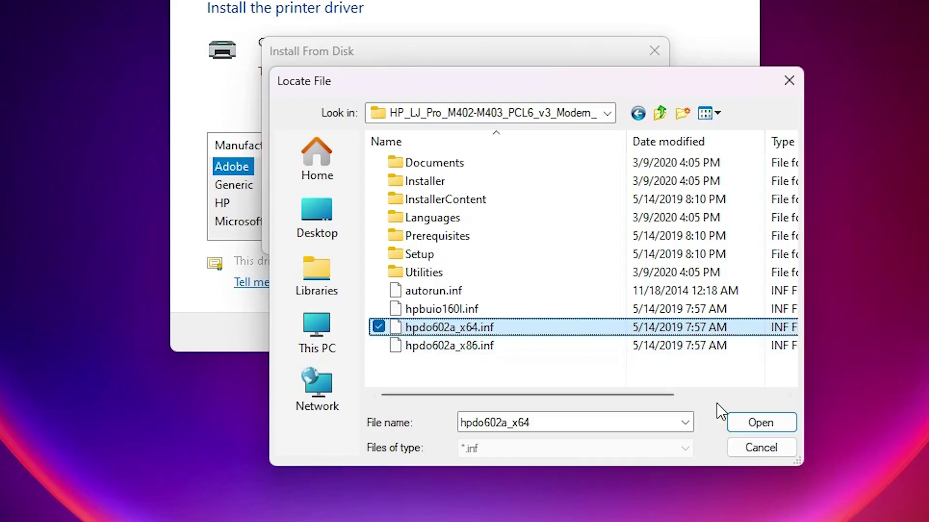
pyautogui.click(768, 424)
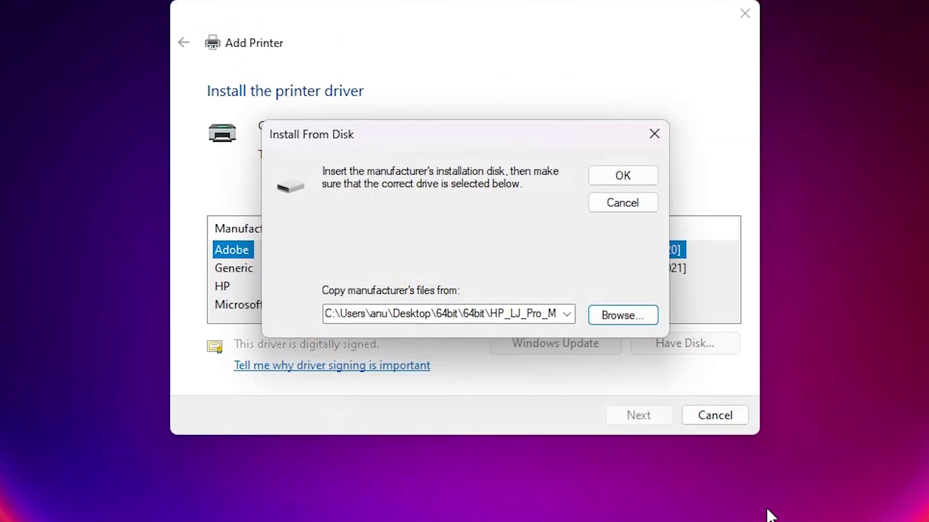
# Step: Load the disk driver and select HP LaserJet Pro M402-M403 n-dne PCL 6, then continue
pyautogui.click(622, 208)
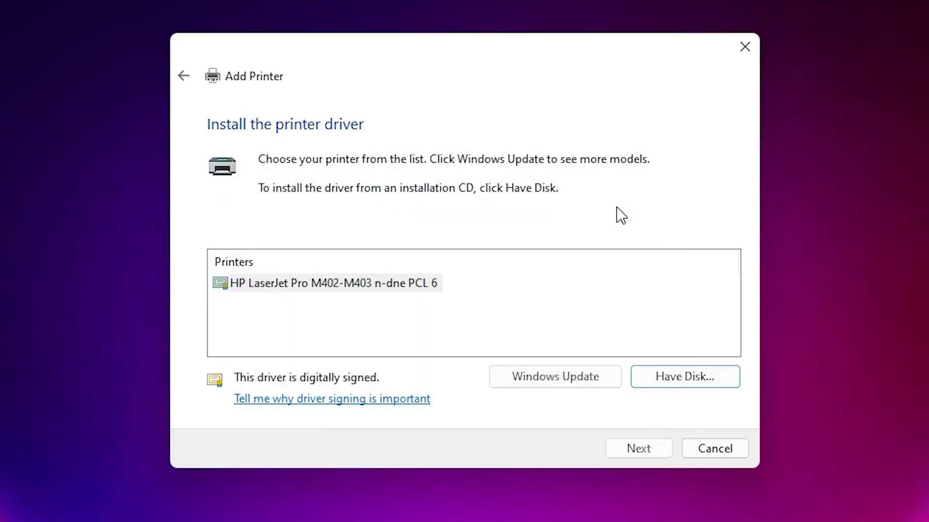
pyautogui.click(389, 287)
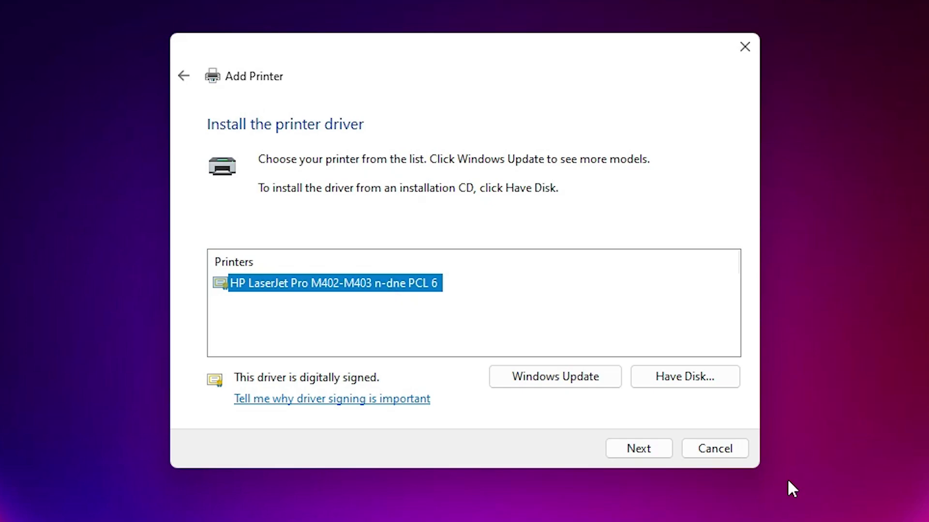
pyautogui.click(639, 450)
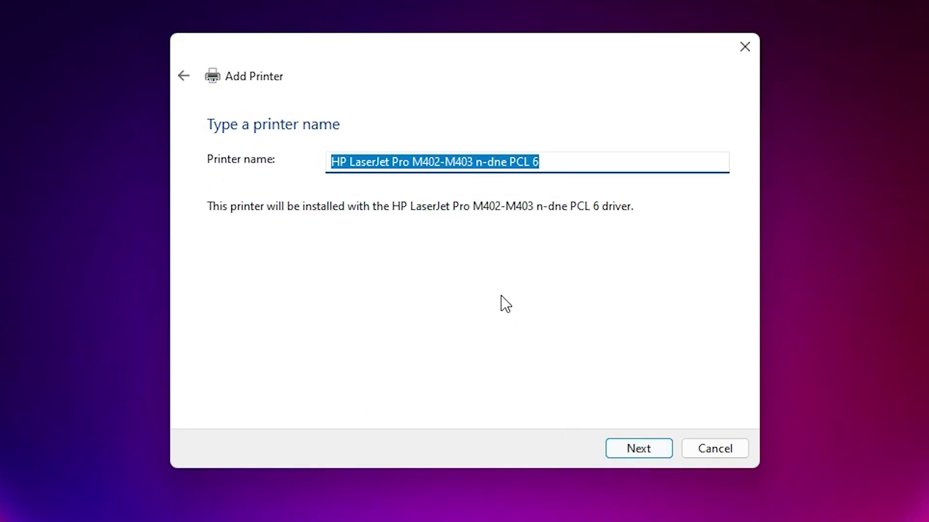
# Step: Replace '-M403 n-dne PCL 6' with 'dn' to name it HP LaserJet Pro M402dn and install
pyautogui.click(449, 162)
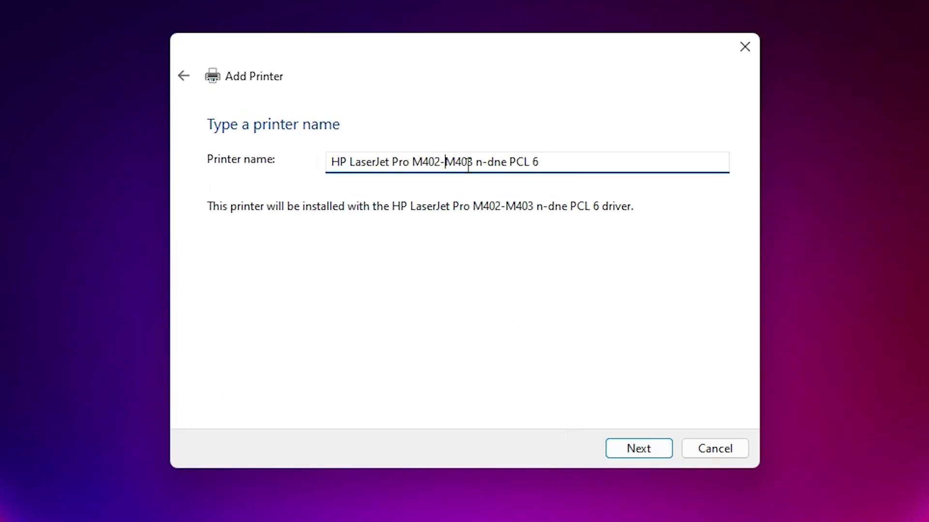
pyautogui.moveTo(442, 162); pyautogui.dragTo(616, 161)
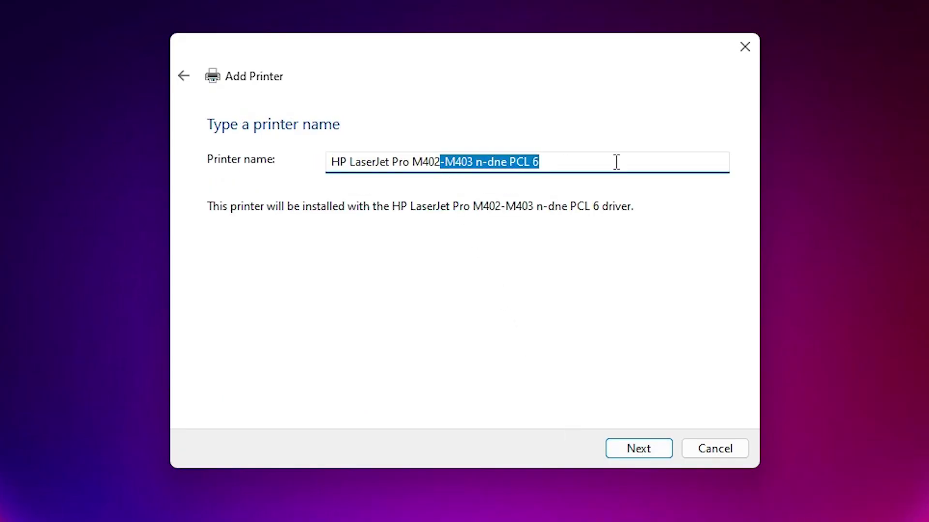
pyautogui.write('dn')
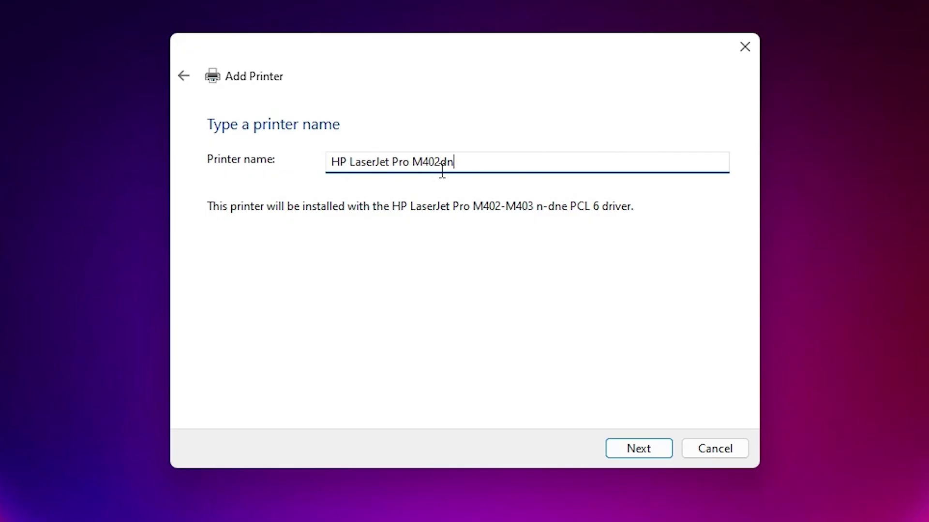
pyautogui.click(661, 444)
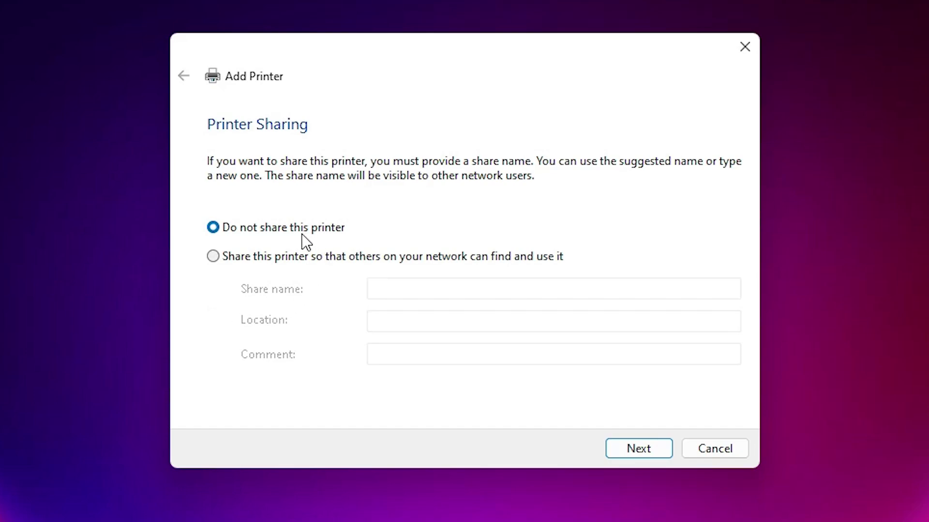
# Step: Leave HP LaserJet Pro M402dn unshared, print a test page, and finish the wizard
pyautogui.click(632, 448)
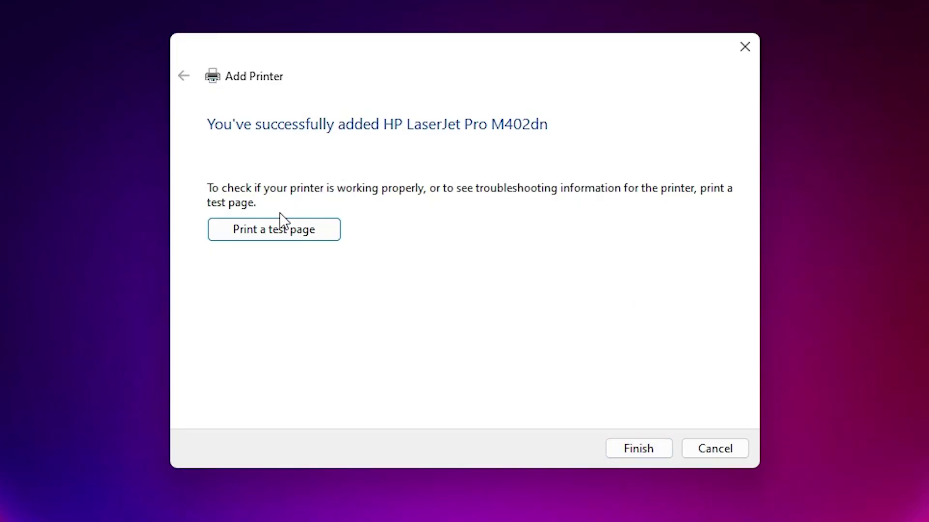
pyautogui.click(278, 234)
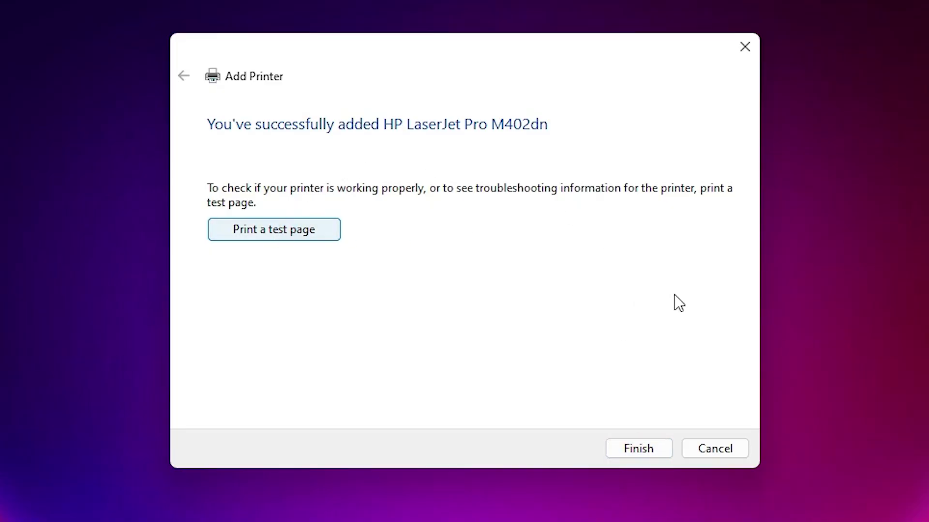
pyautogui.click(648, 448)
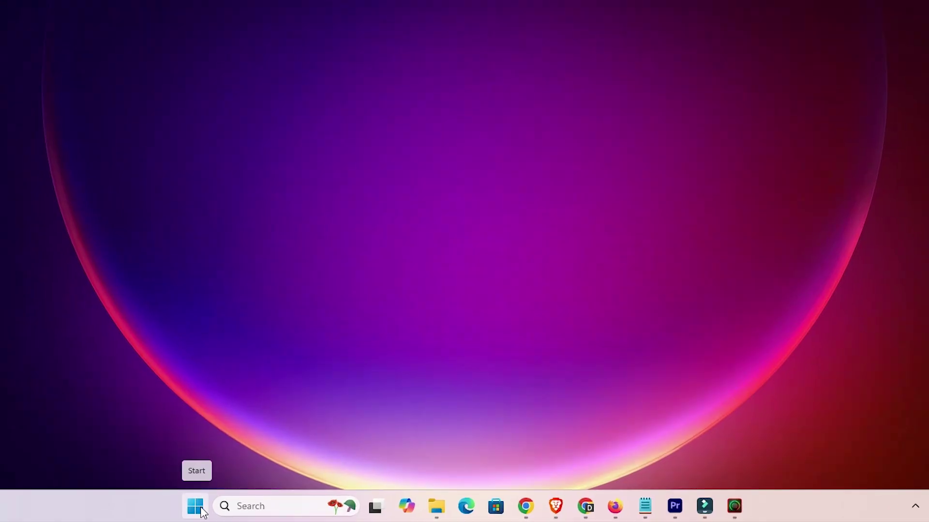
# Step: Search Start for 'pr' and open Printers & scanners settings to confirm the M402dn
pyautogui.click(201, 512)
pyautogui.write('pr')
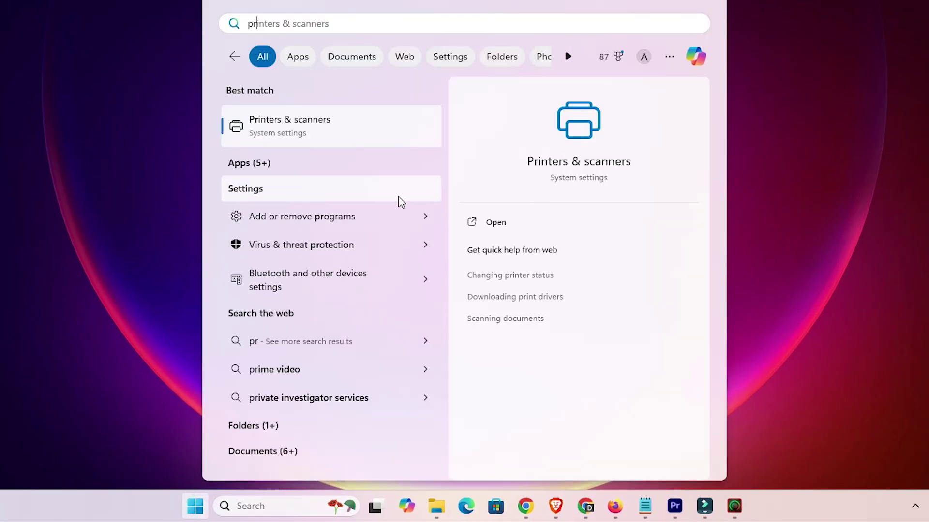
pyautogui.click(355, 126)
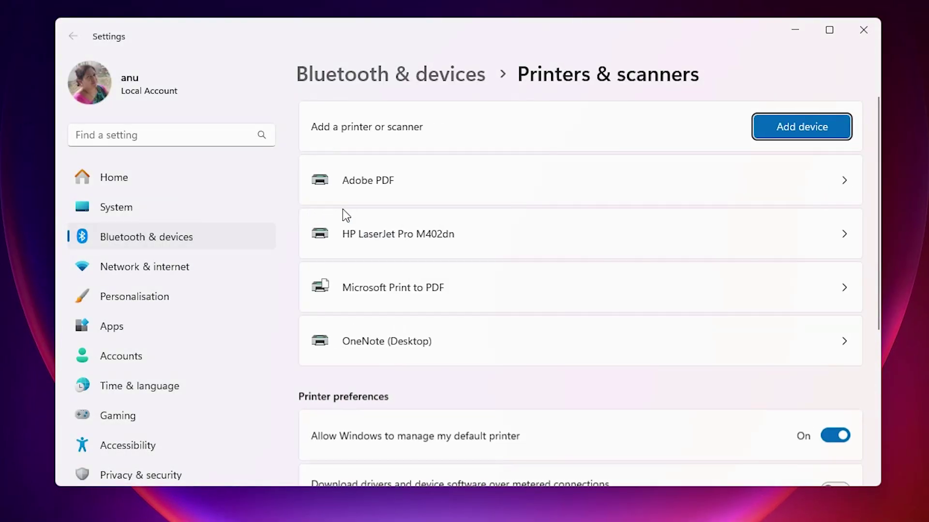